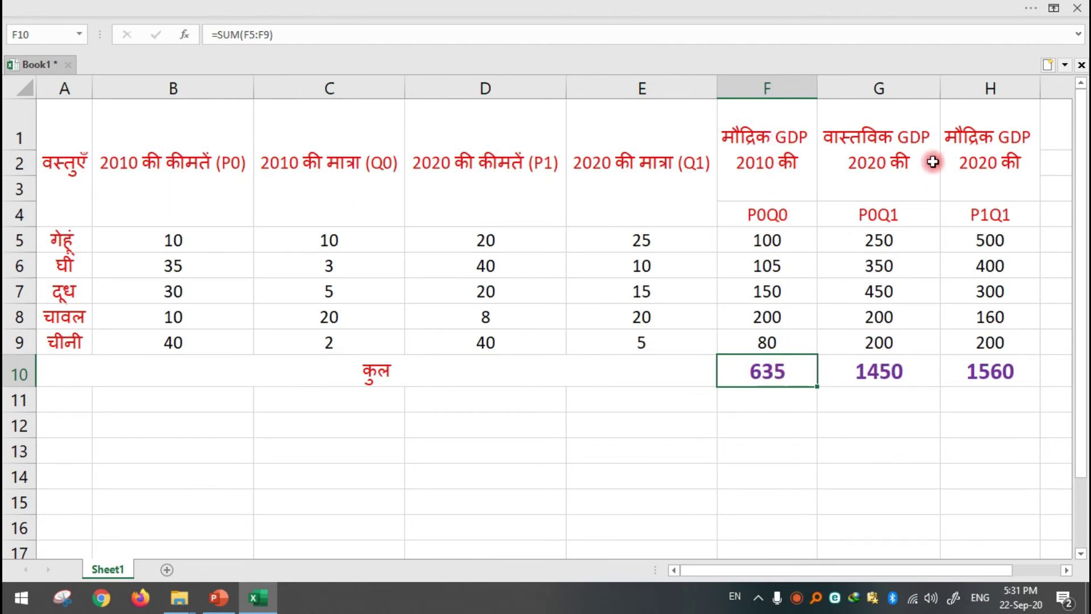
Inspect the 2020 real and nominal GDP totals in G10 and H10, plus the P0Q1 heading in G4.
click(880, 379)
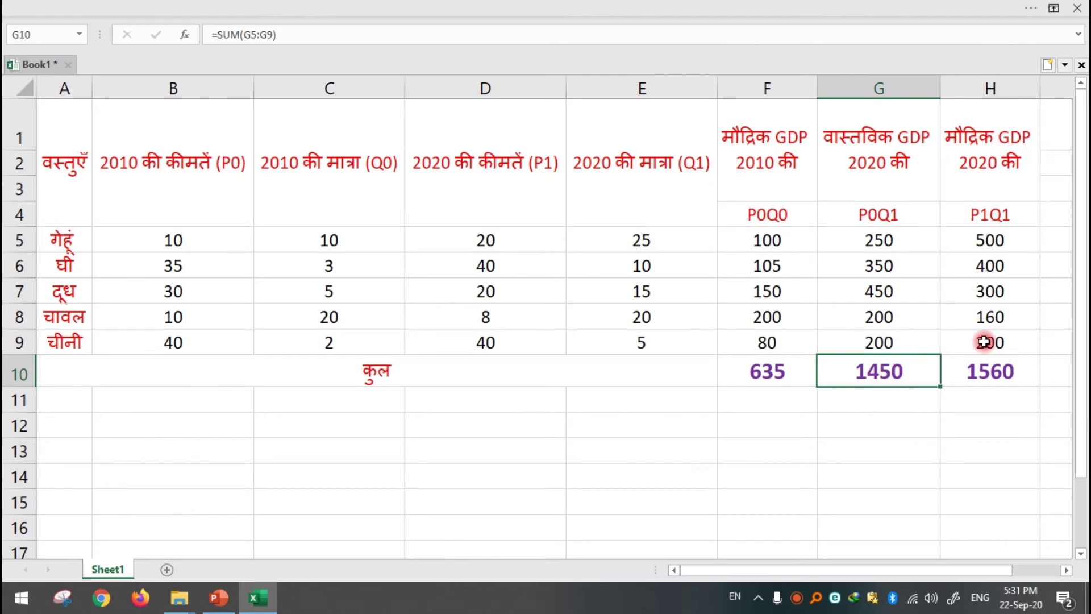
click(997, 373)
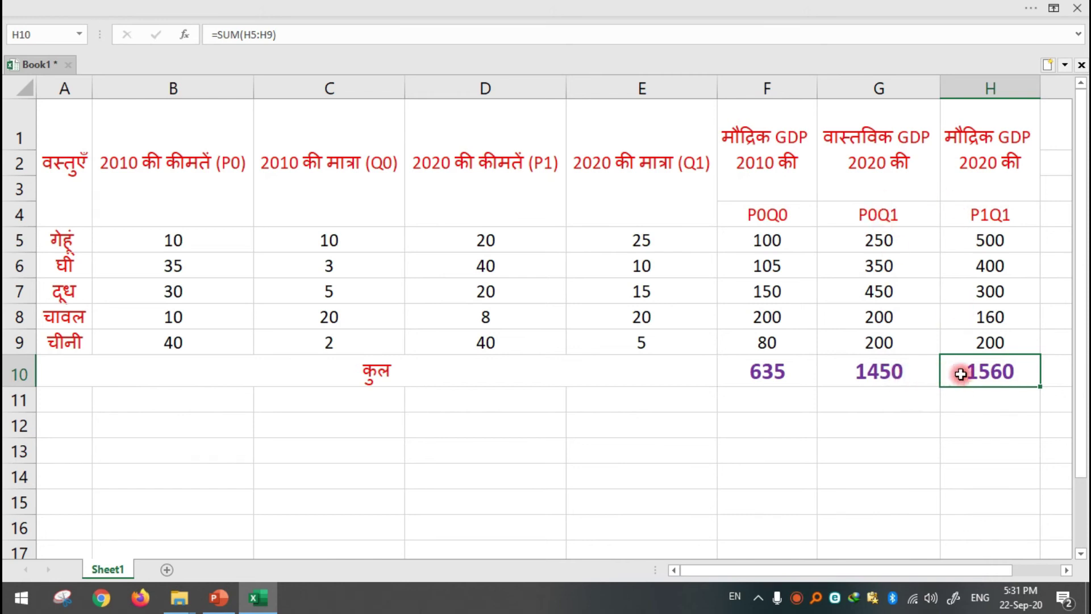
click(898, 215)
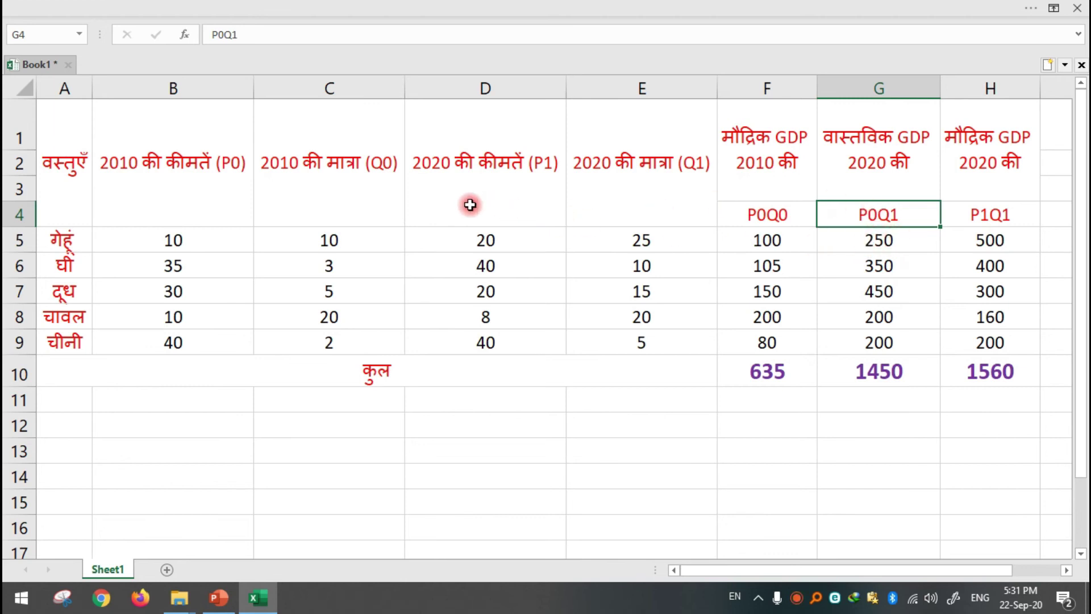
Replace the 2020 prices (P1) in D5:D9 with a copy of the 2010 prices (P0) from B5:B9.
click(515, 237)
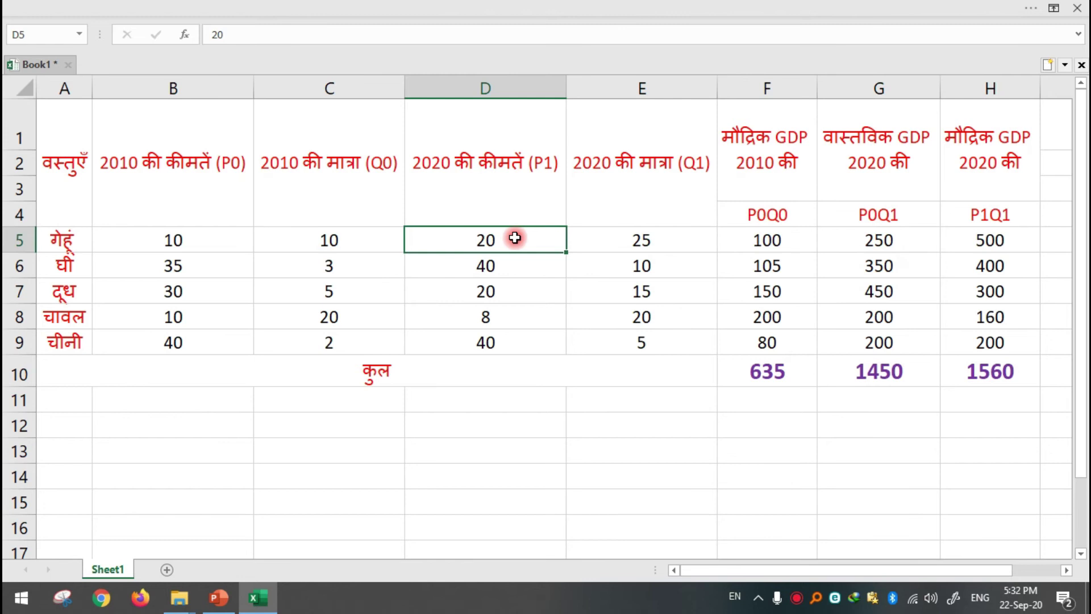
drag(514, 241, 505, 349)
key(Delete)
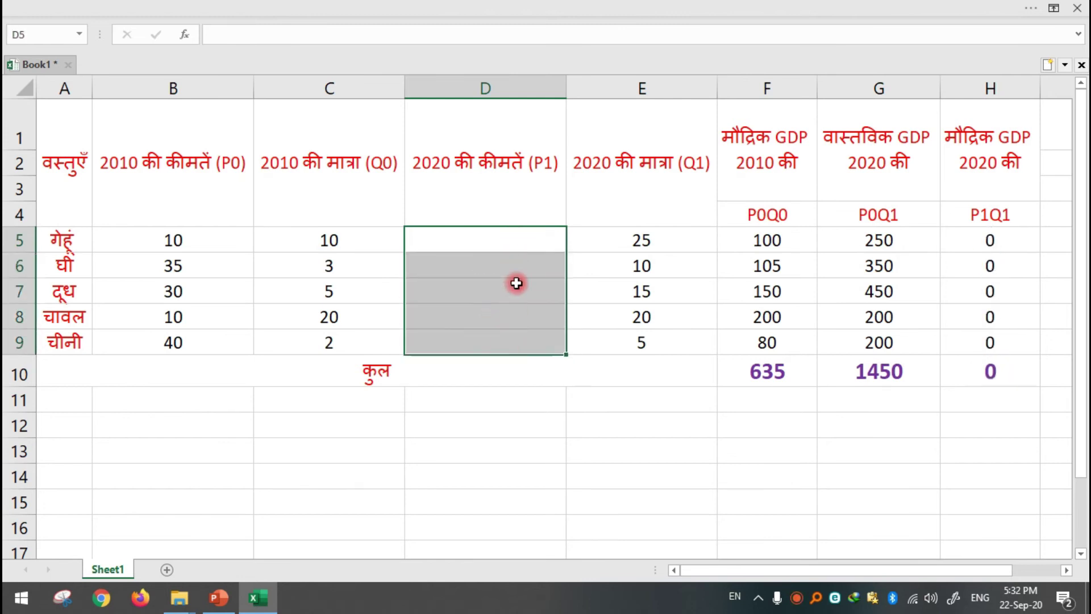
click(211, 238)
drag(211, 237, 210, 341)
key(ctrl+c)
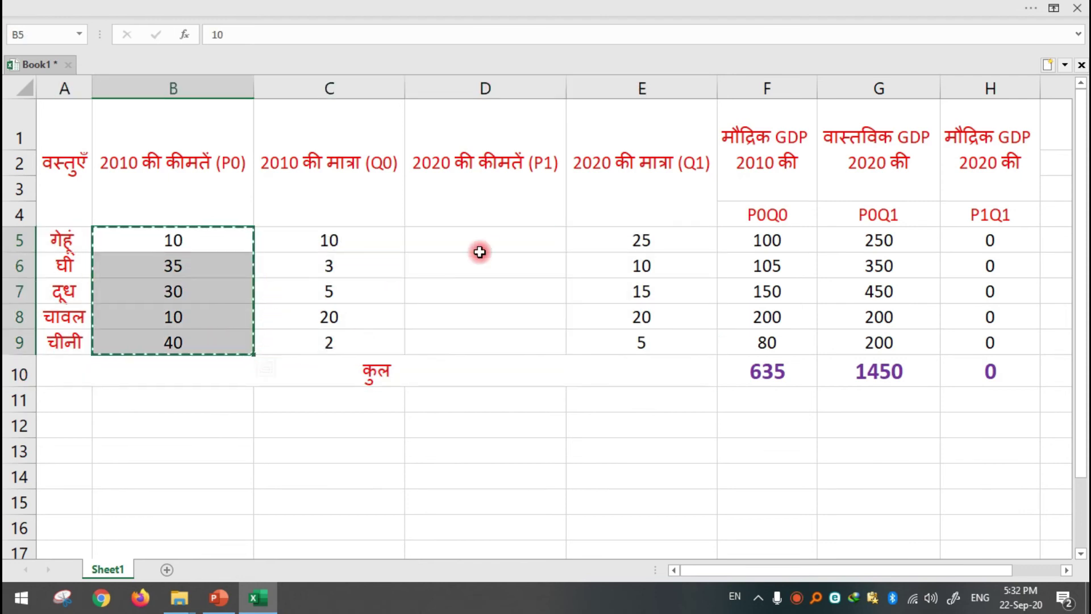
click(485, 239)
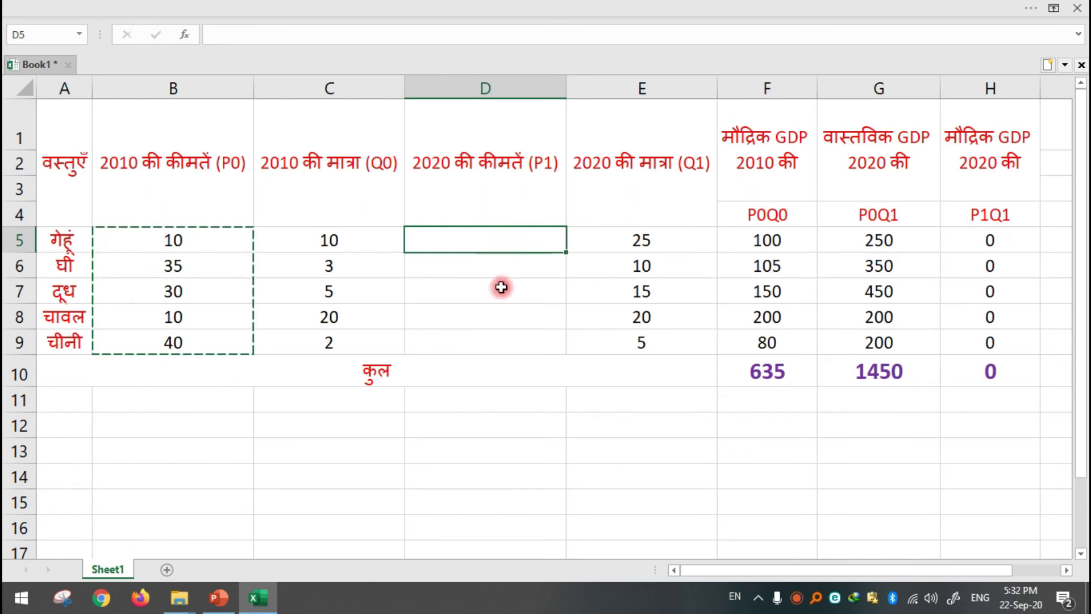
key(ctrl+v)
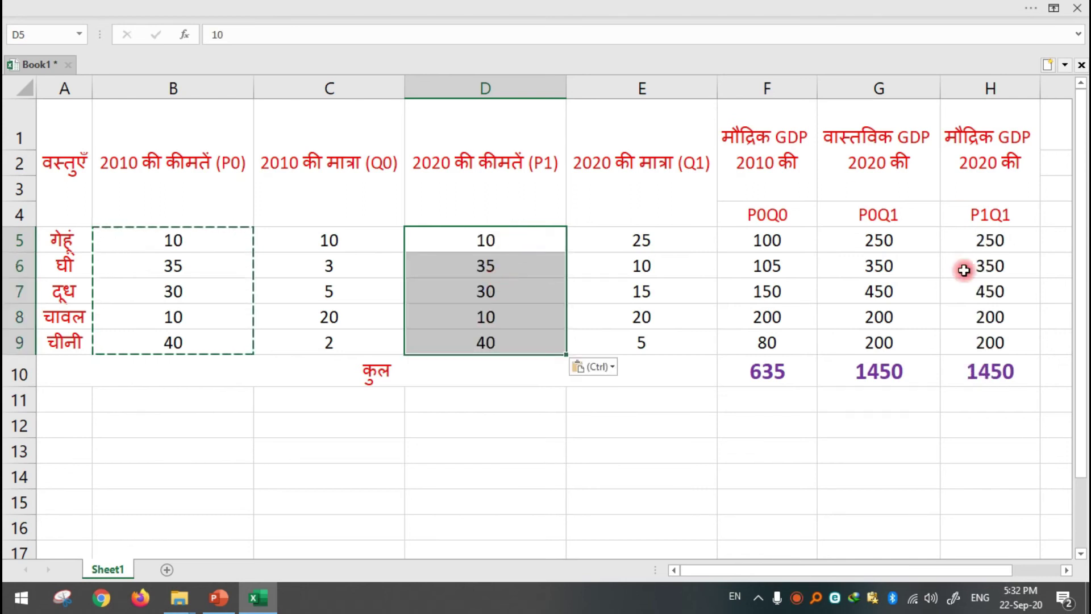
Compare the 2020 real GDP total in G10 with the nominal GDP total in H10 for equal prices in both years.
click(887, 373)
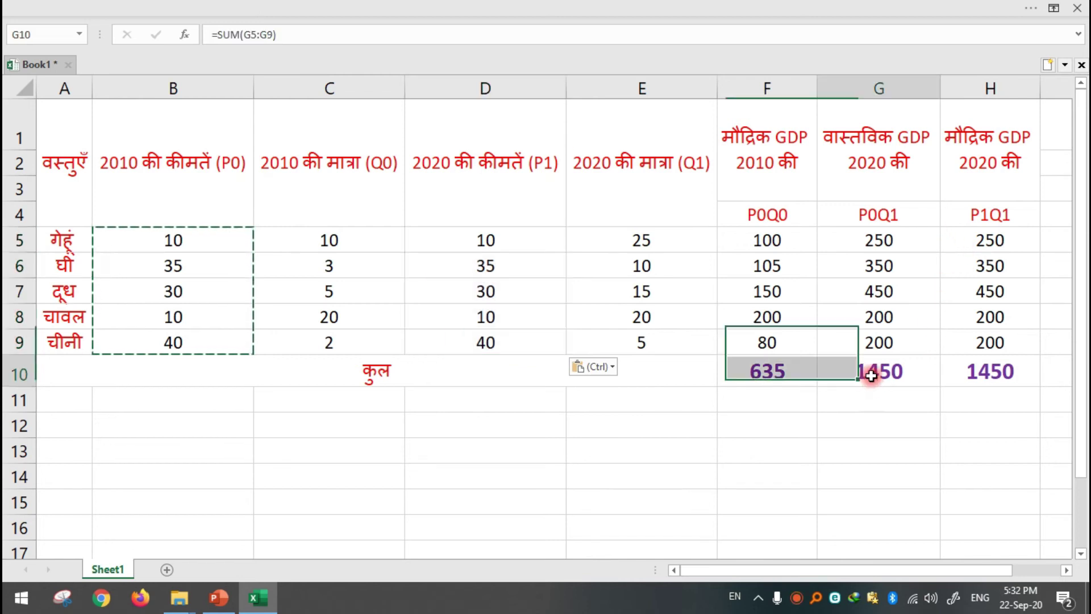
click(1003, 373)
click(896, 373)
click(969, 373)
click(894, 366)
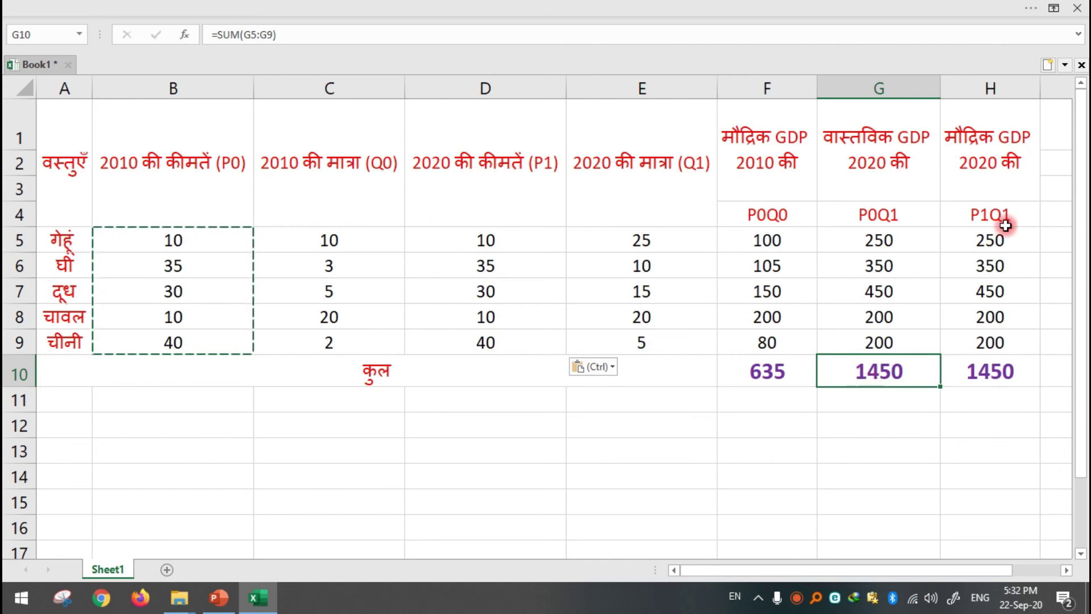
click(980, 371)
click(909, 364)
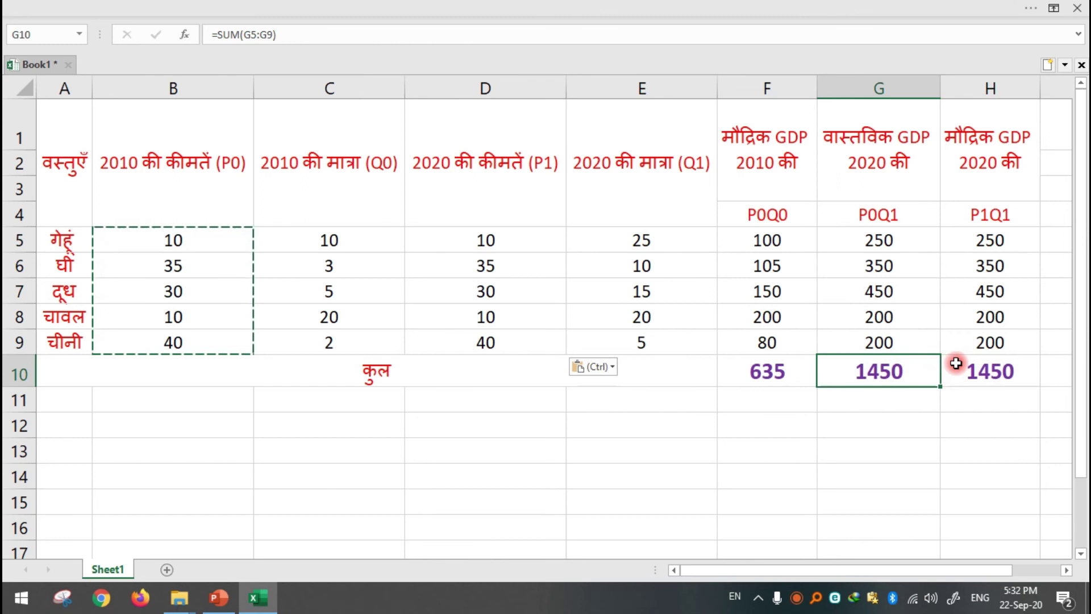
click(954, 367)
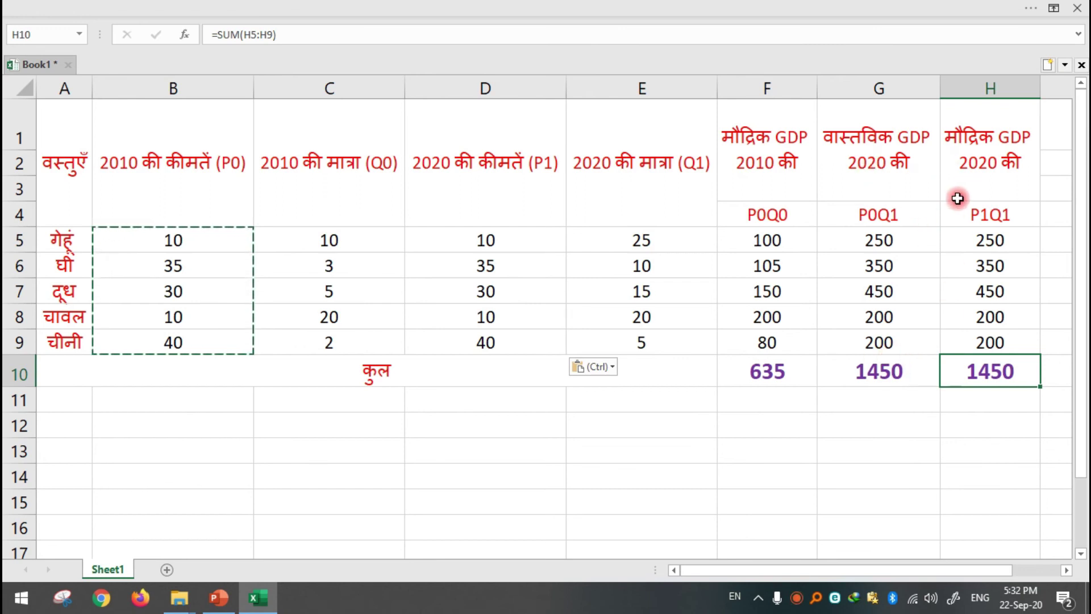
click(869, 373)
click(981, 372)
click(901, 366)
click(976, 366)
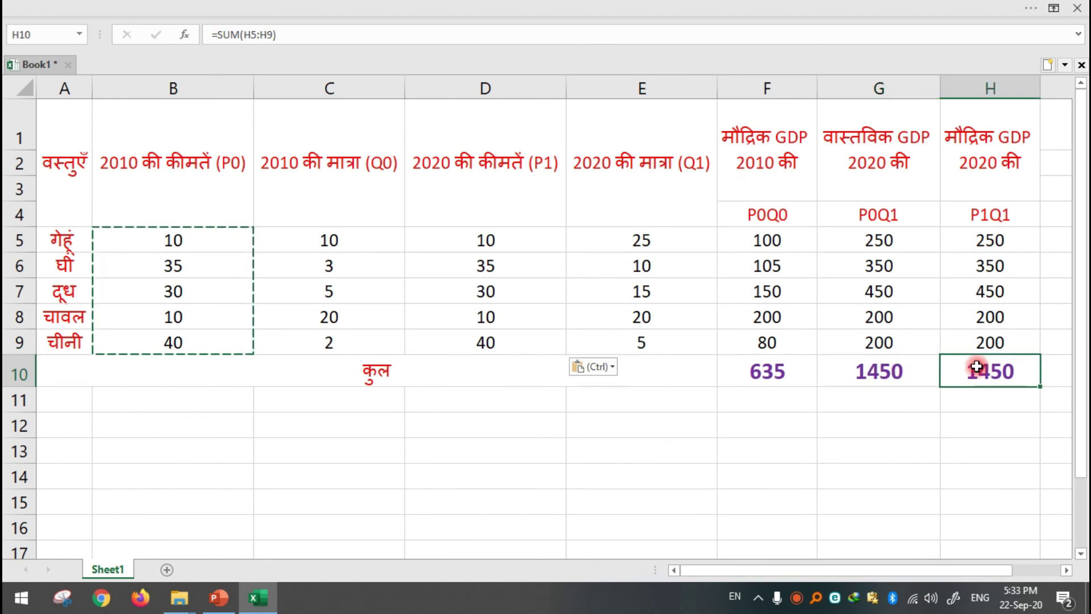
click(903, 371)
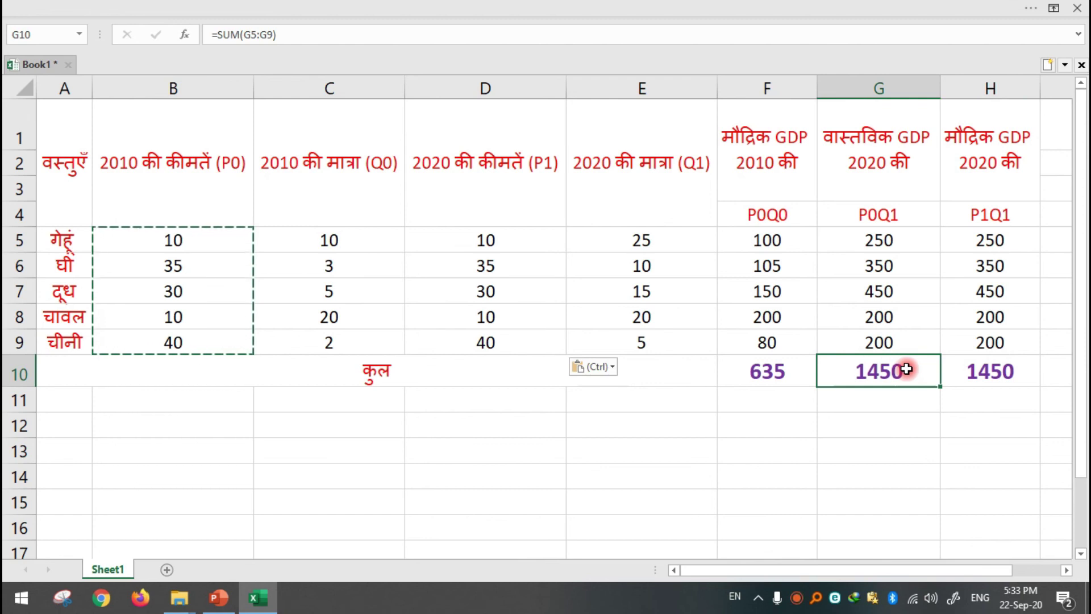
click(984, 368)
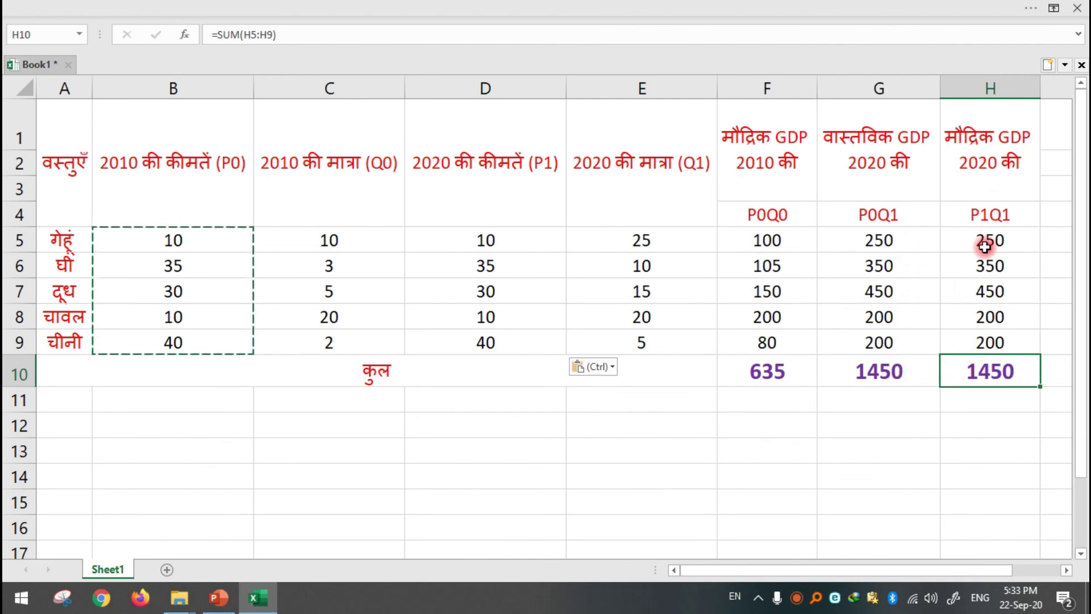
Set the 2020 prices (P1) in D5:D9 to 5, 30, 25, 5 and 30.
click(494, 238)
drag(512, 237, 499, 341)
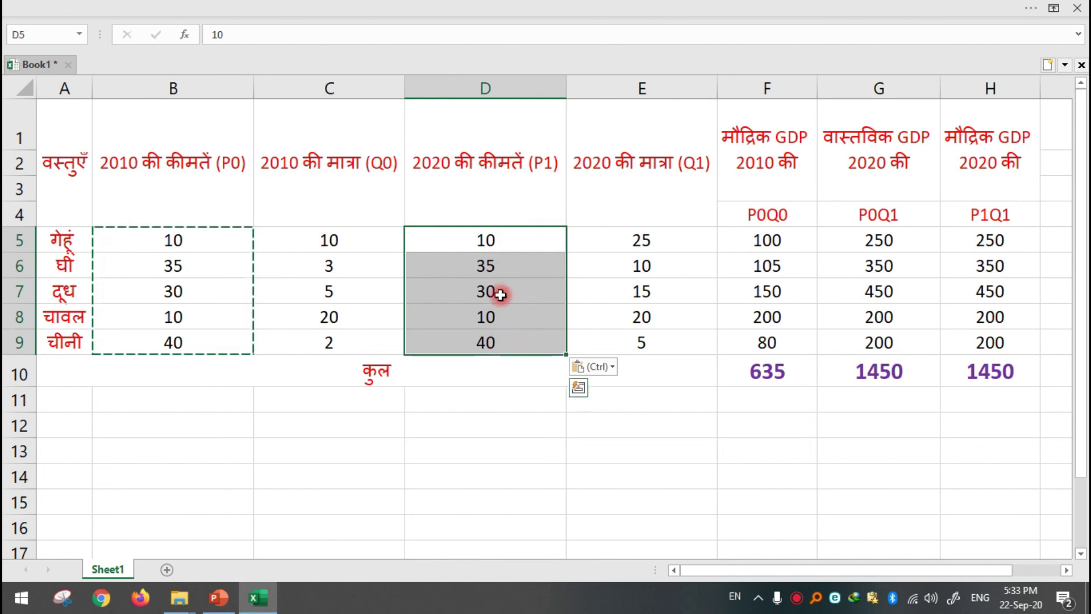
click(509, 238)
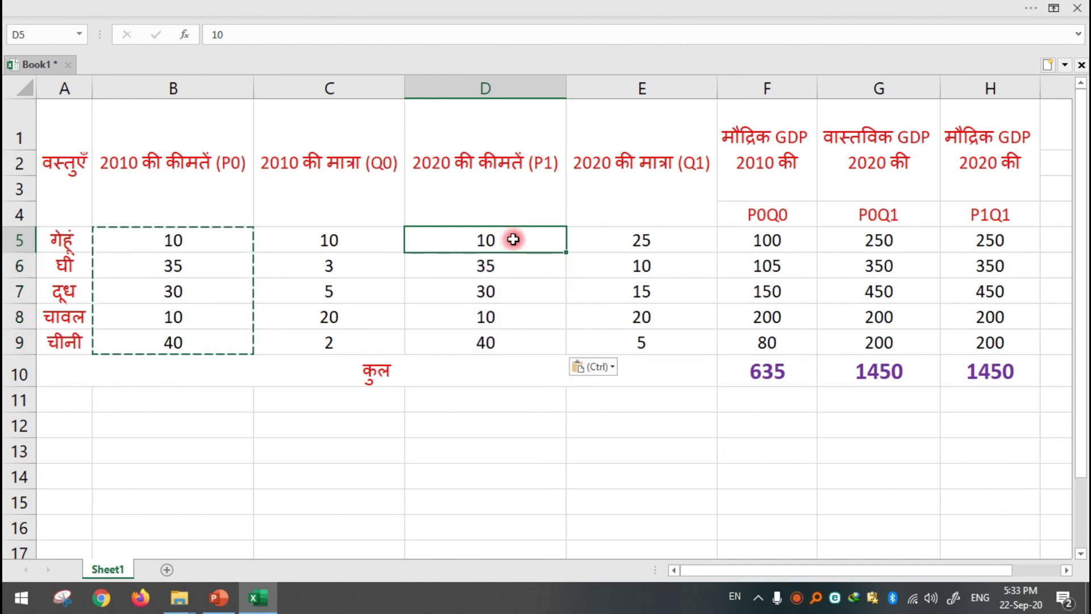
text(5)
key(Return)
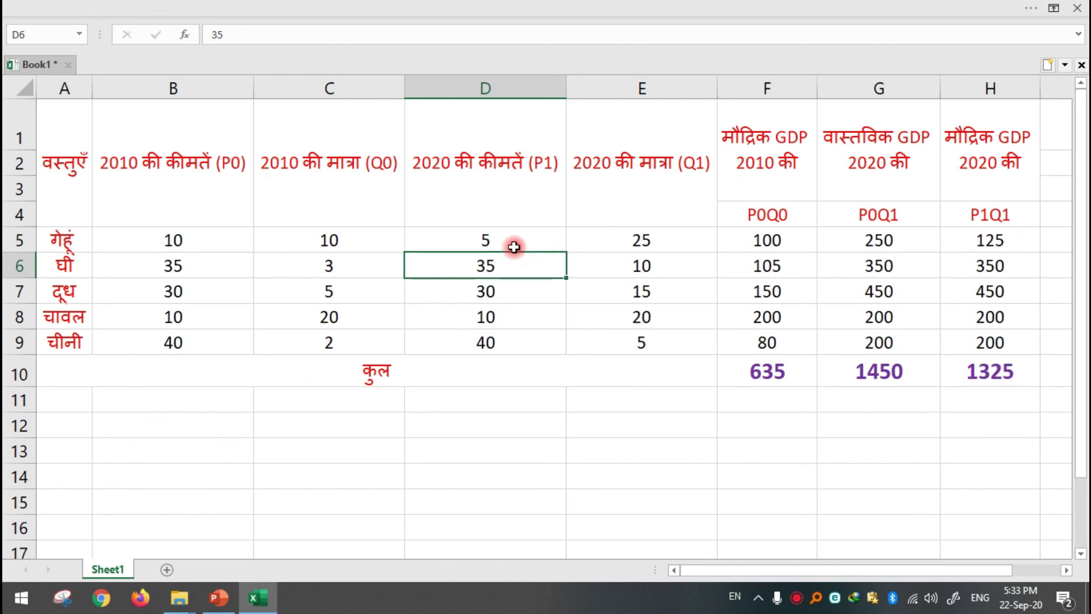
text(30)
key(Return)
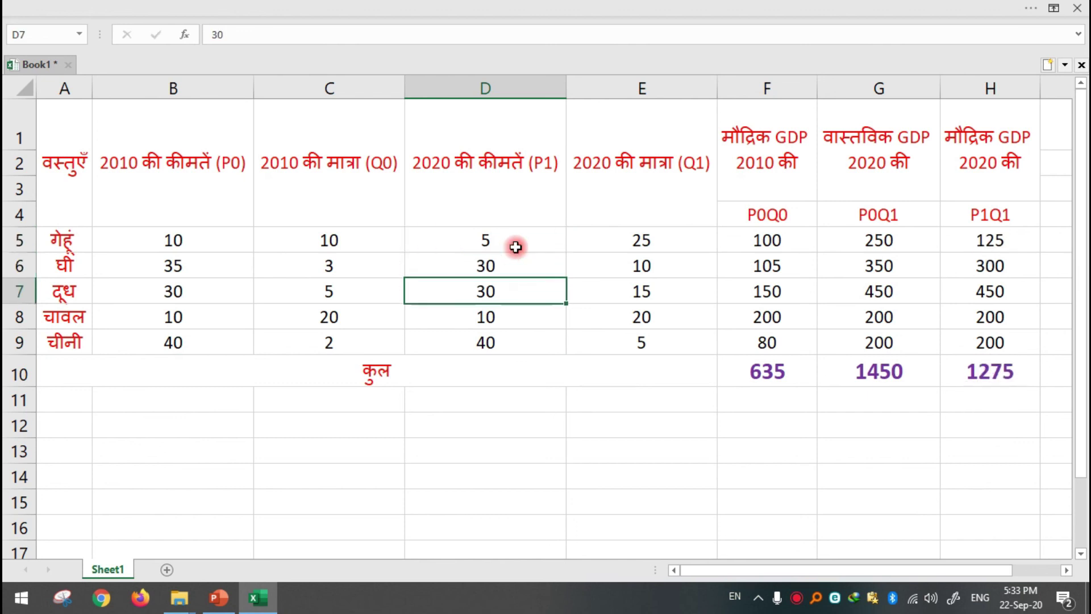
text(25)
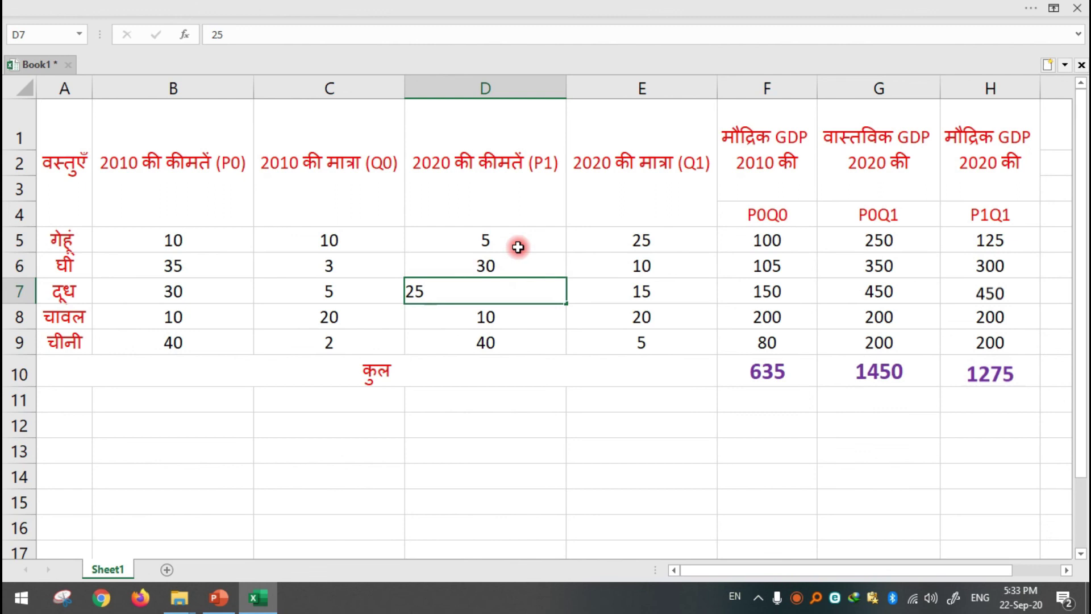
key(Return)
text(5)
key(Return)
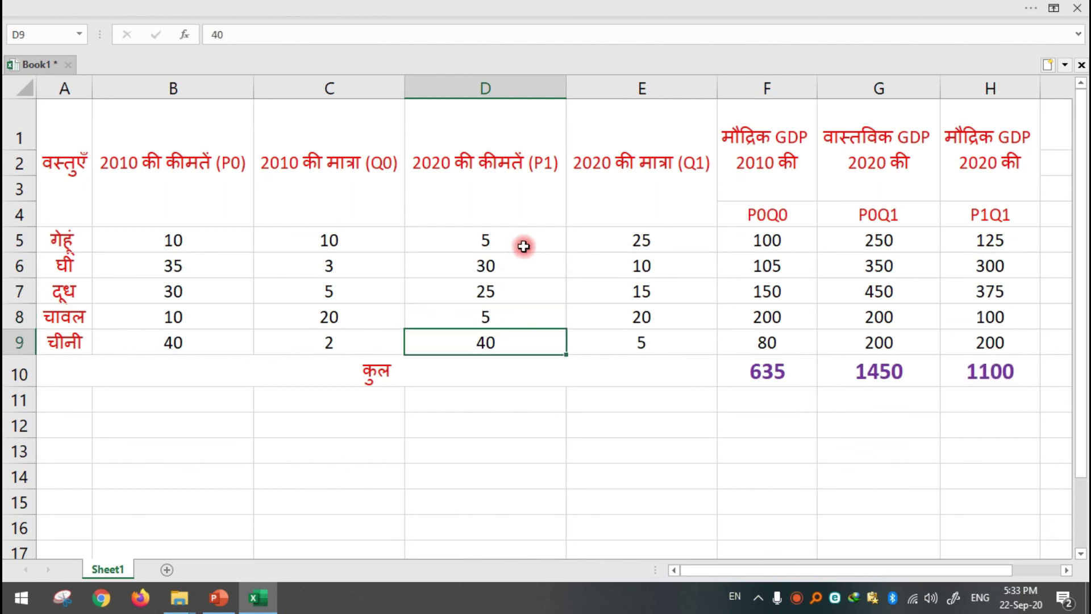
text(40)
key(Return)
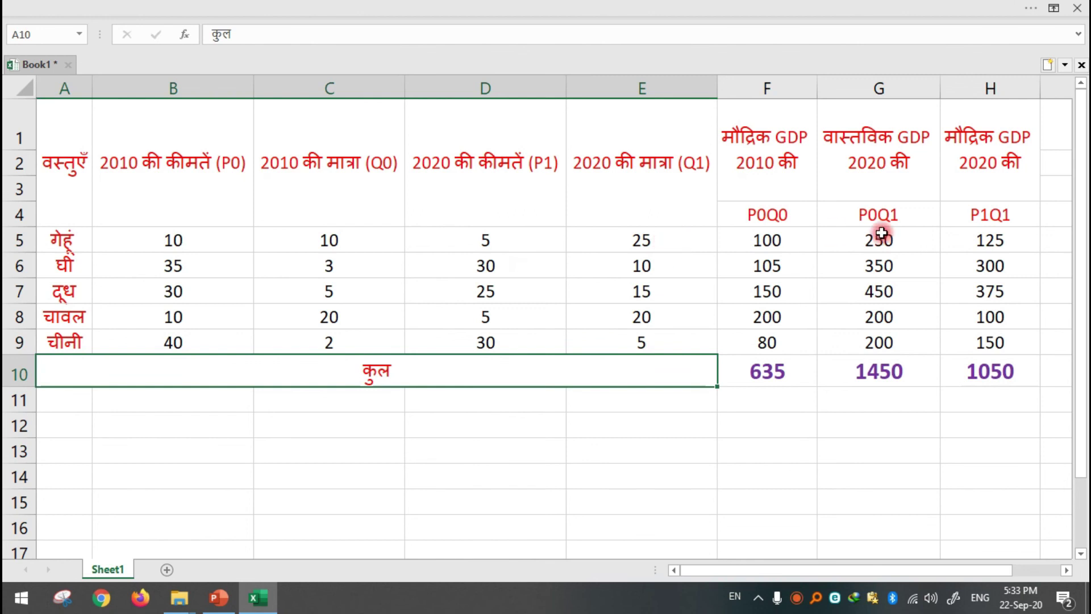
Compare the G10 and H10 GDP totals again for the lowered 2020 prices, checking the P0Q1 heading in G4.
click(878, 364)
click(1009, 369)
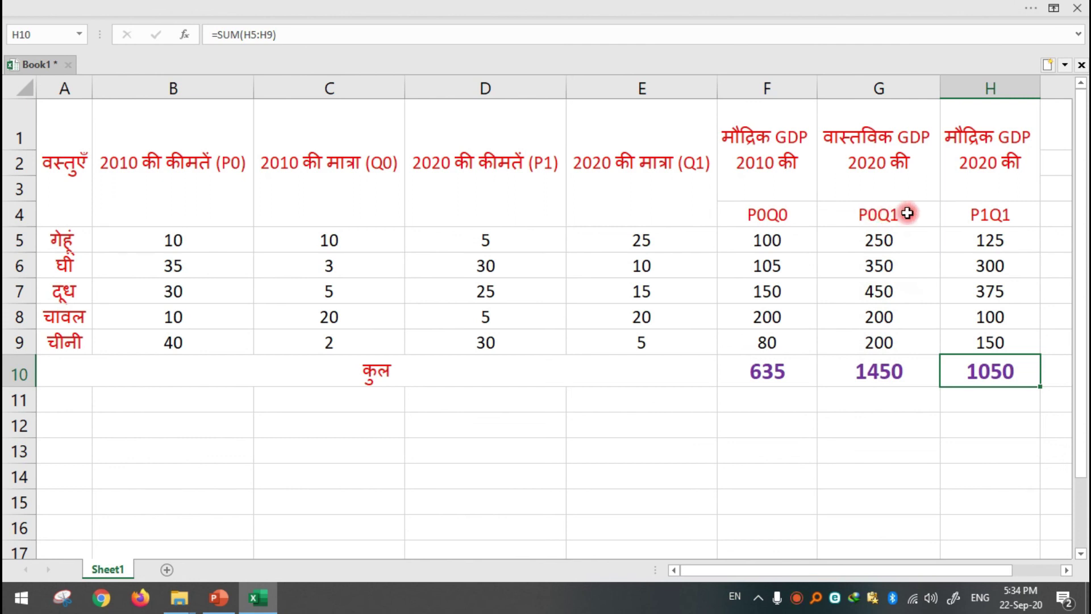
click(858, 209)
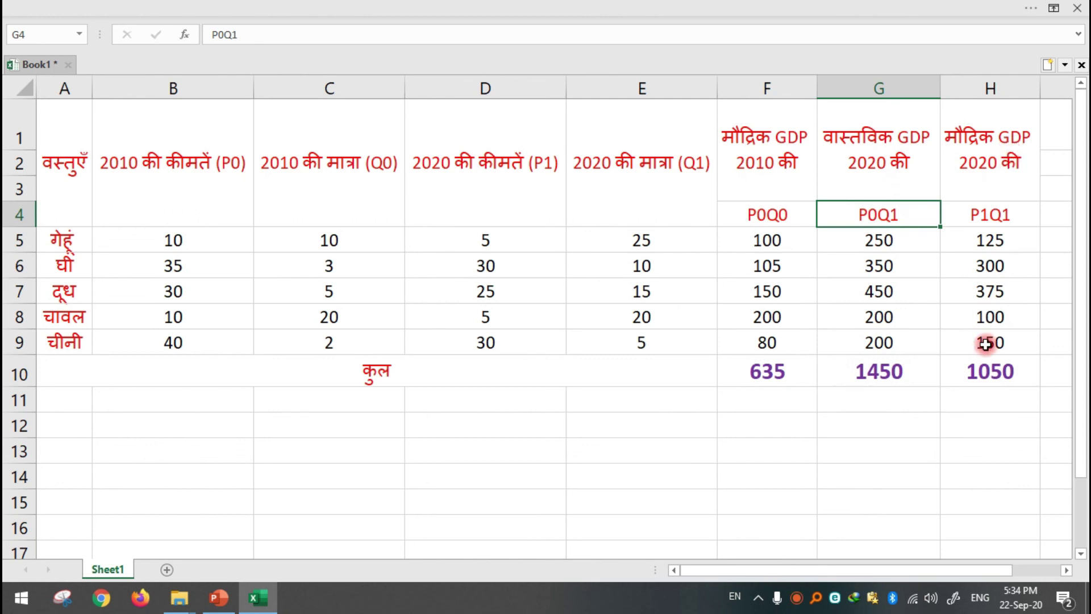
click(989, 379)
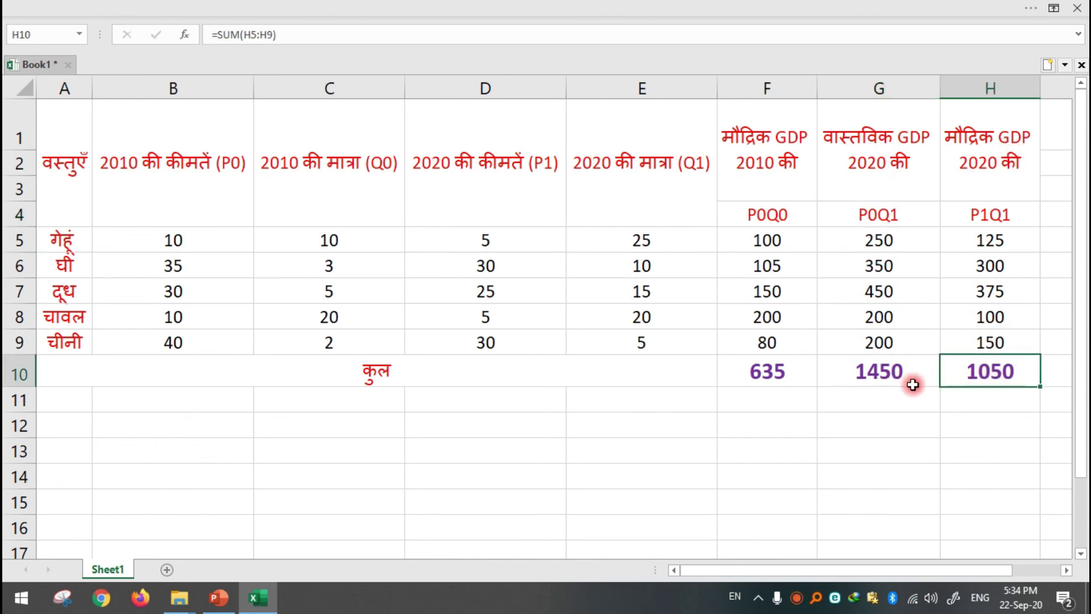
click(882, 371)
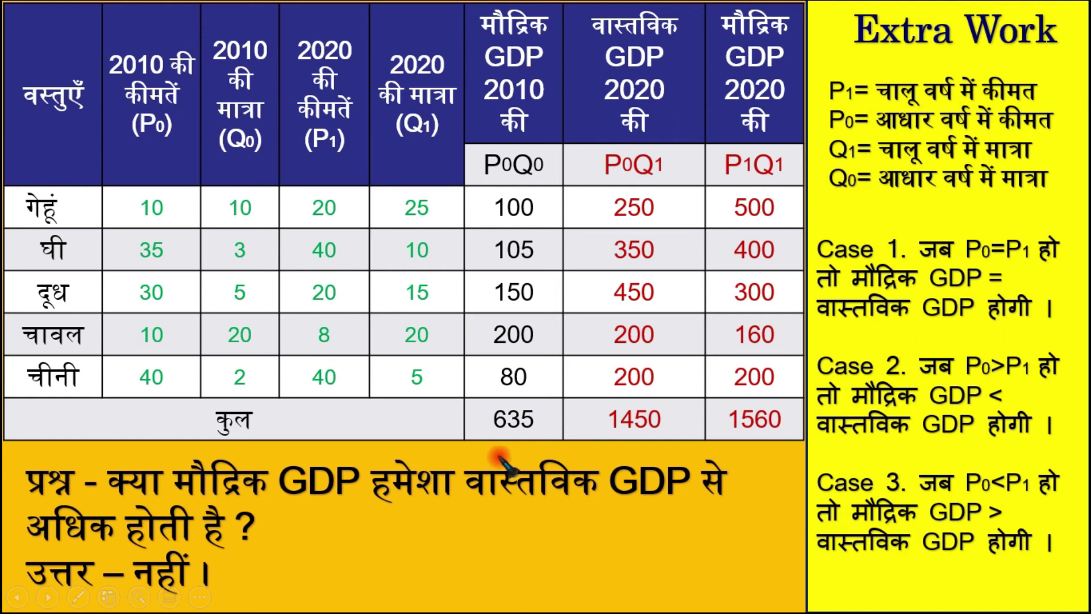
Advance the PowerPoint slide show past the Extra Work slide.
key(Right)
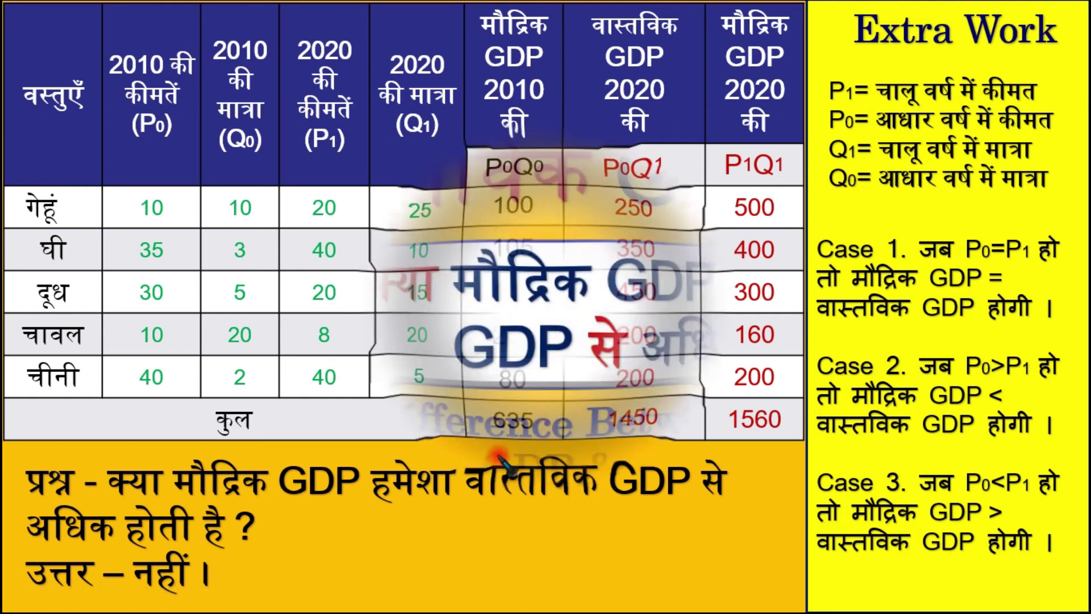